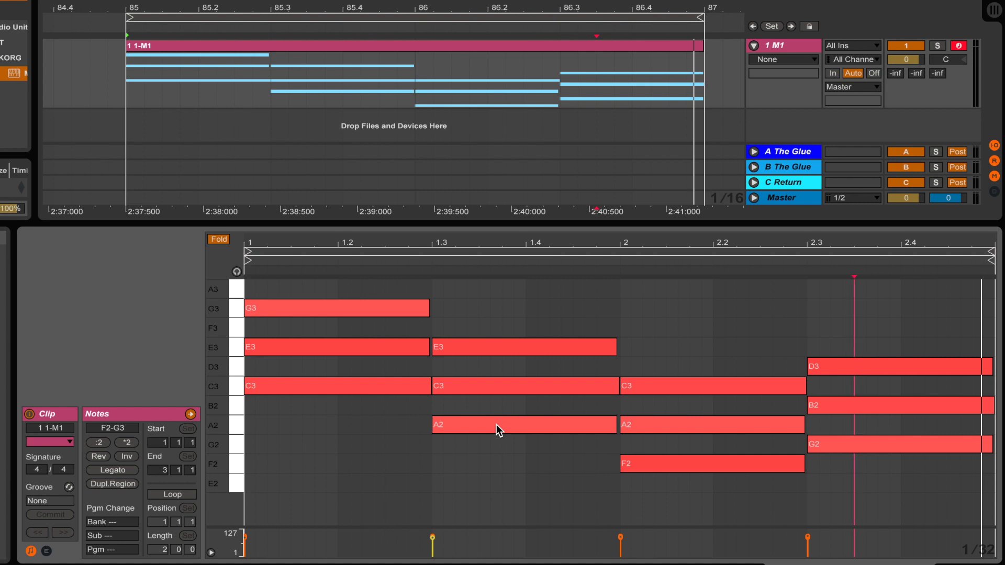
# Play the progression, then raise the second chord's A2 an octave to A3.
pyautogui.press('space')
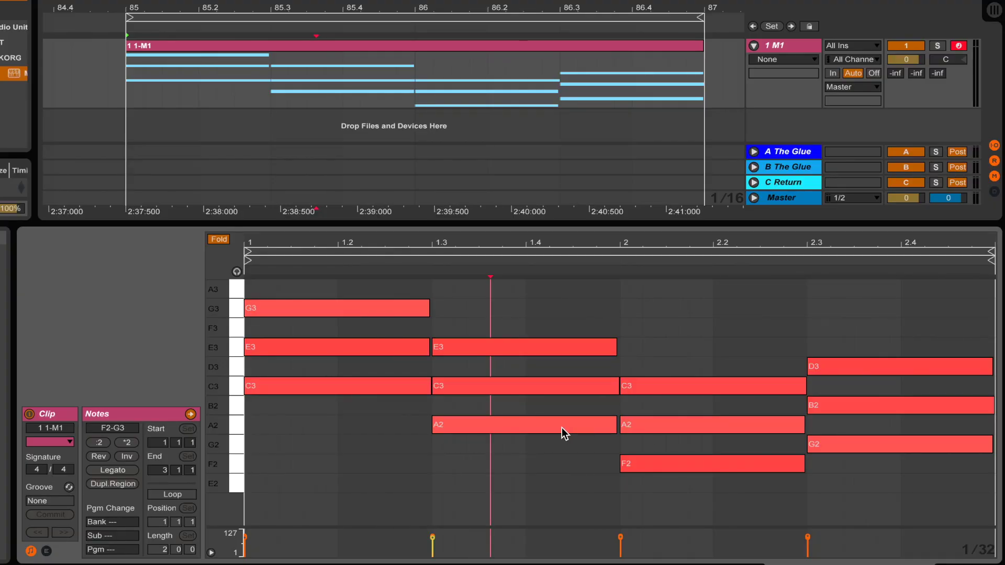
pyautogui.click(510, 426)
pyautogui.hotkey('shift', 'Up')
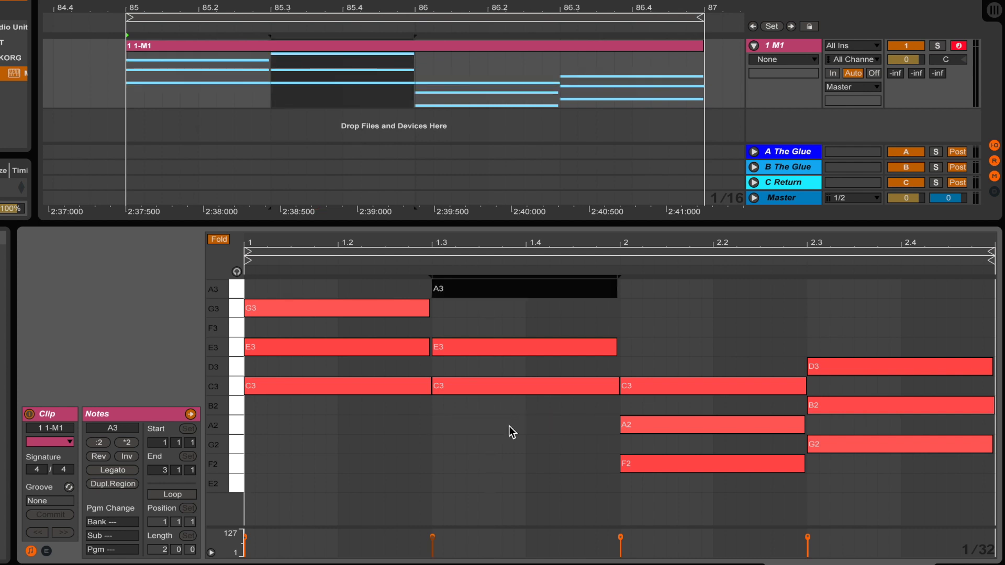
pyautogui.click(509, 427)
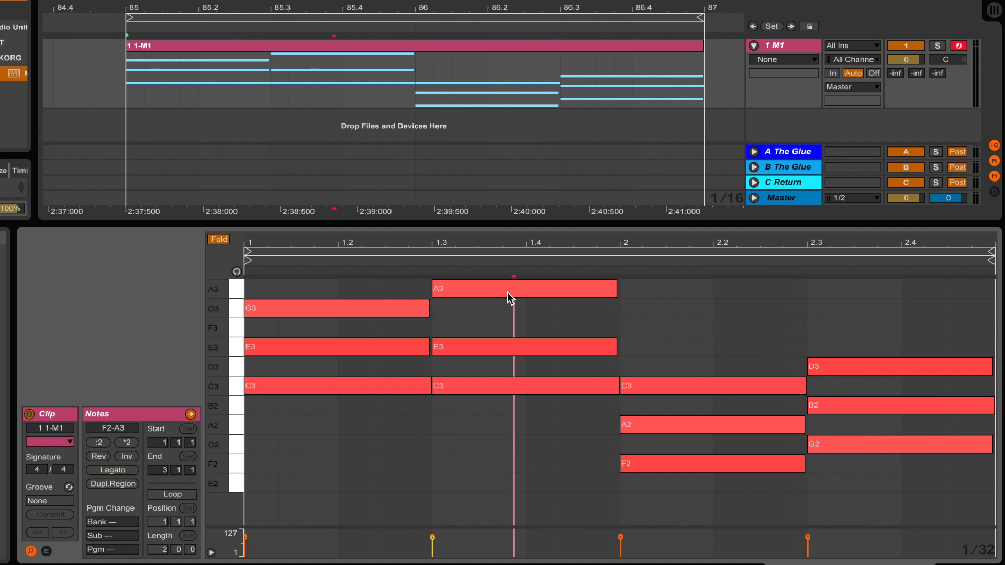
pyautogui.press('space')
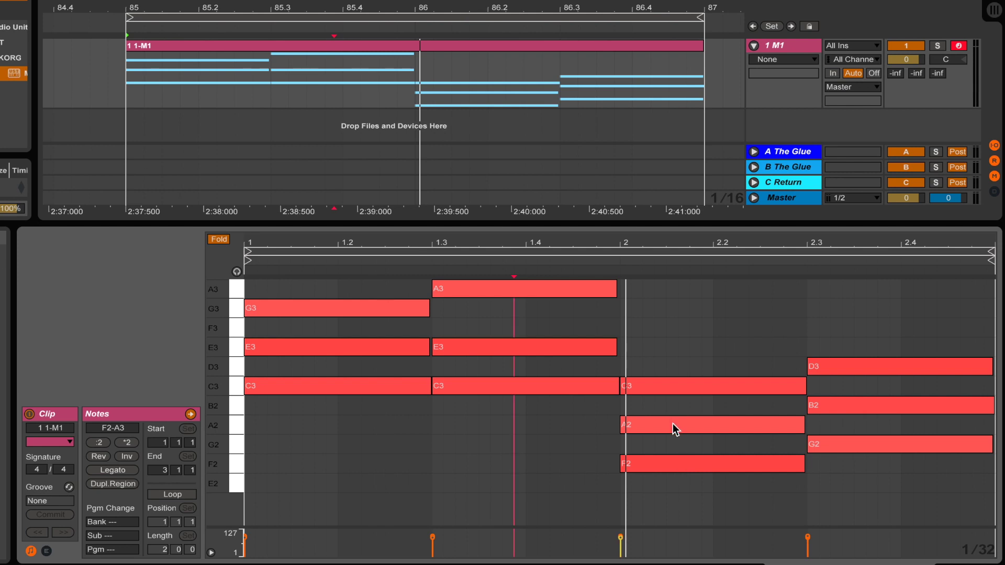
# Raise the third chord's F2 and A2 an octave, to F3 and A3.
pyautogui.click(673, 424)
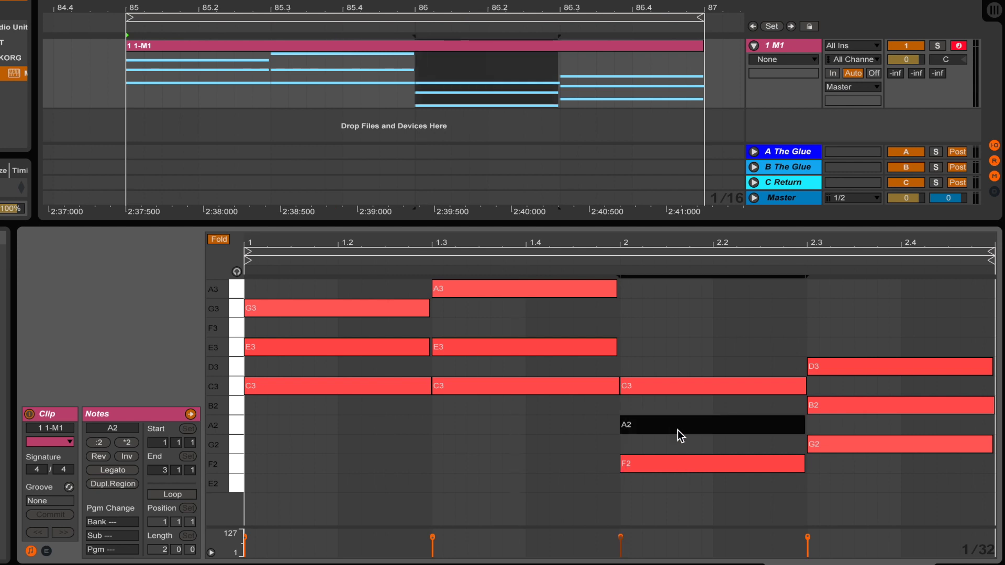
pyautogui.click(670, 463)
pyautogui.hotkey('shift', 'Up')
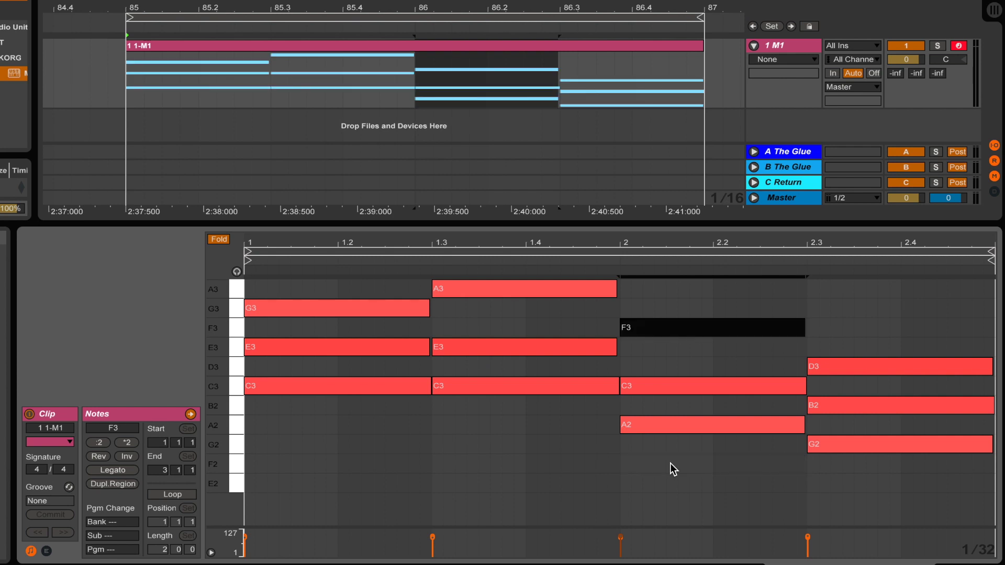
pyautogui.click(674, 424)
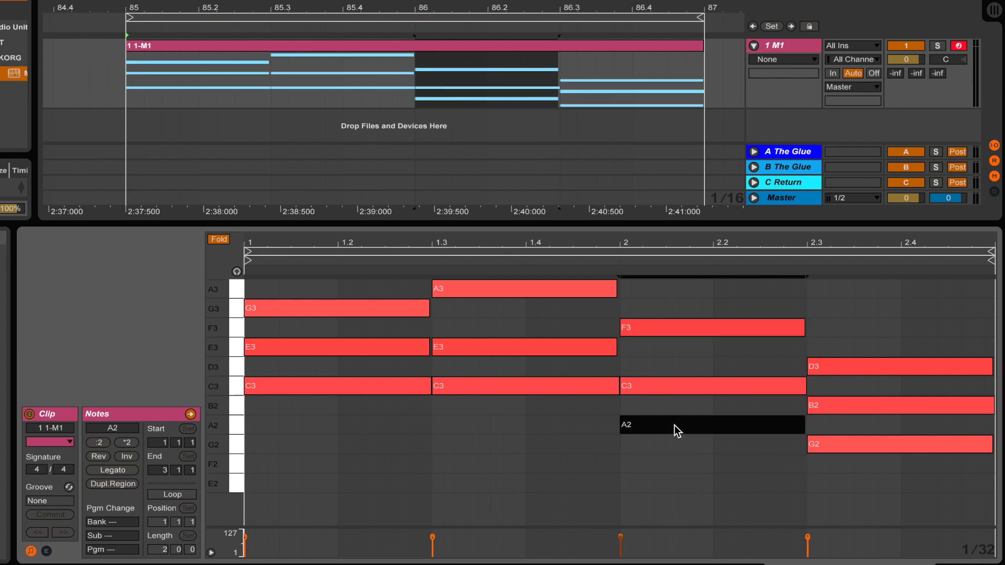
pyautogui.hotkey('shift', 'Up')
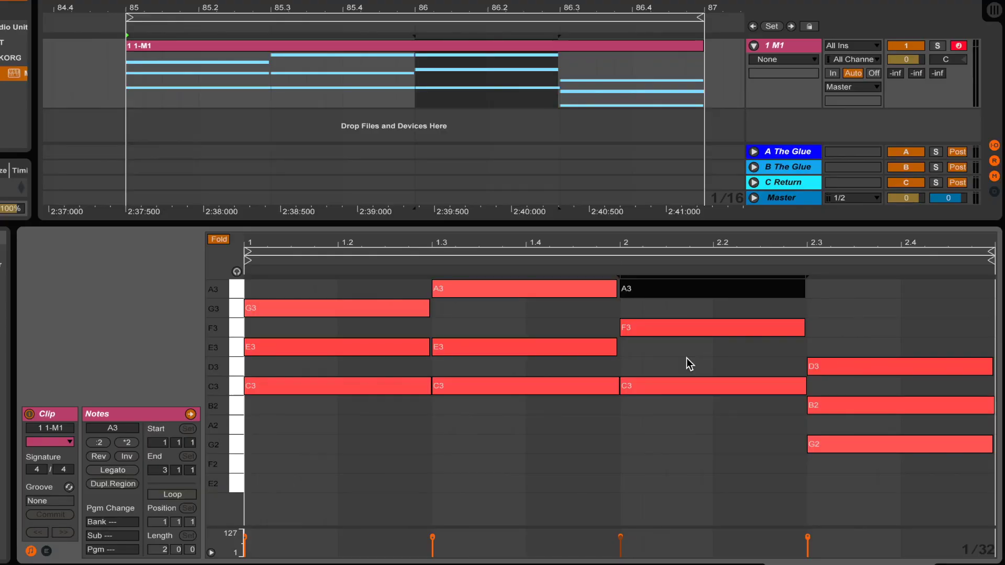
pyautogui.press('space')
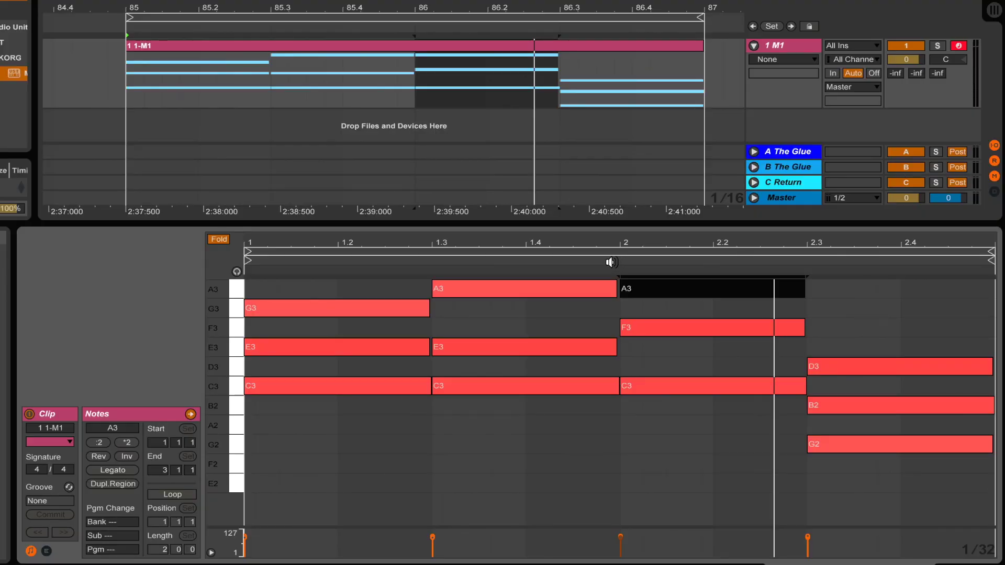
# Play the clip, then raise the last chord's G2 and B2 an octave to G3 and B3.
pyautogui.press('space')
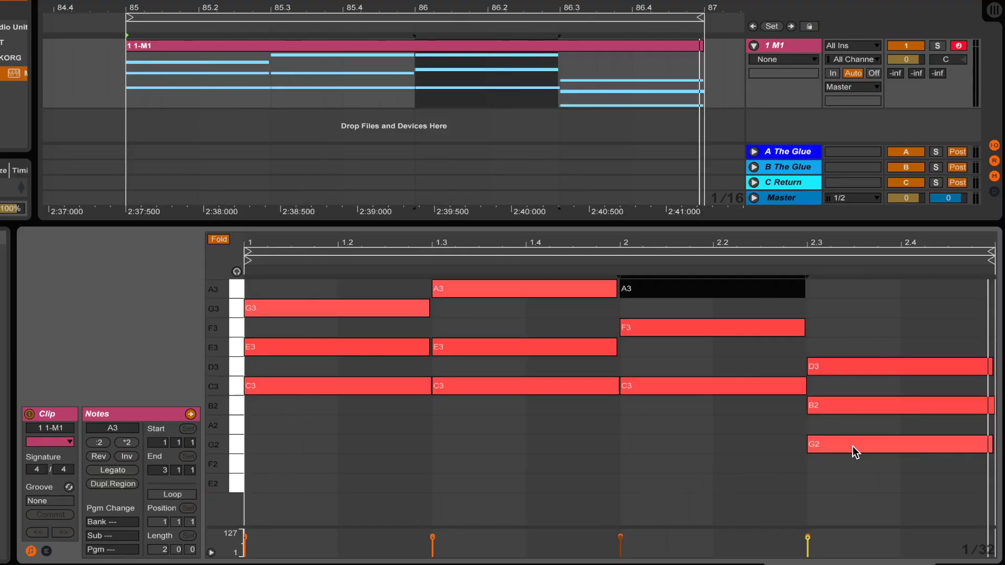
pyautogui.click(853, 446)
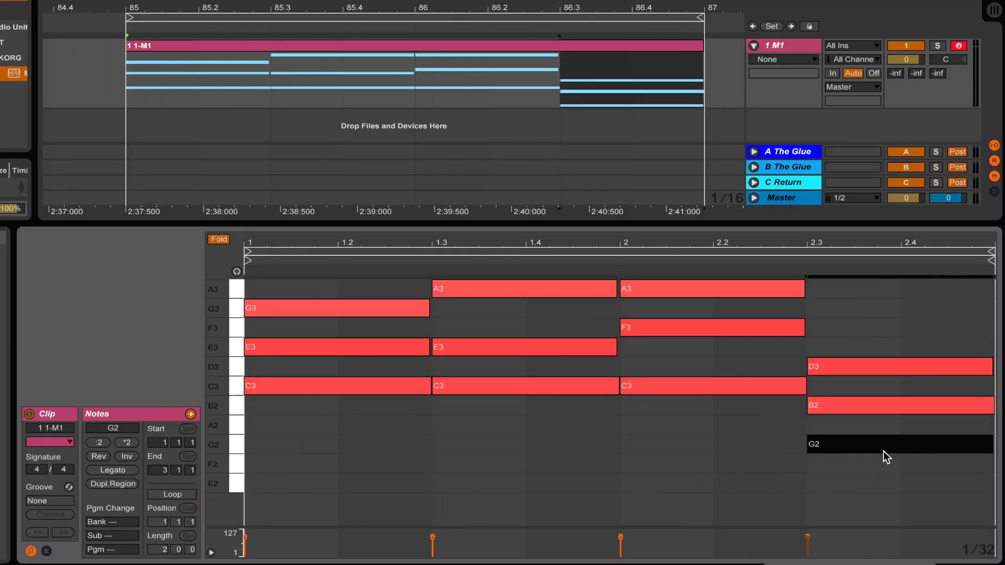
pyautogui.hotkey('shift', 'Up')
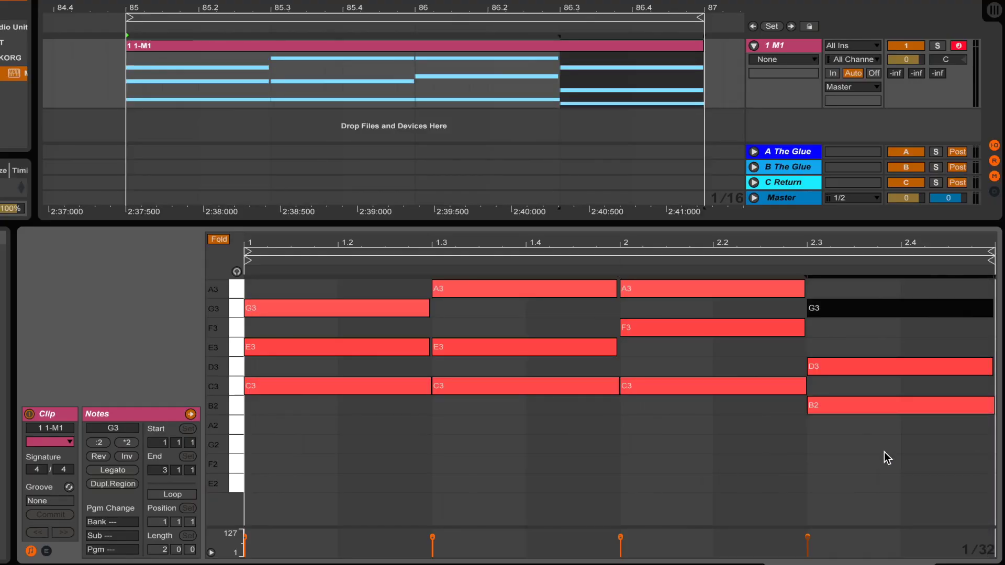
pyautogui.click(844, 407)
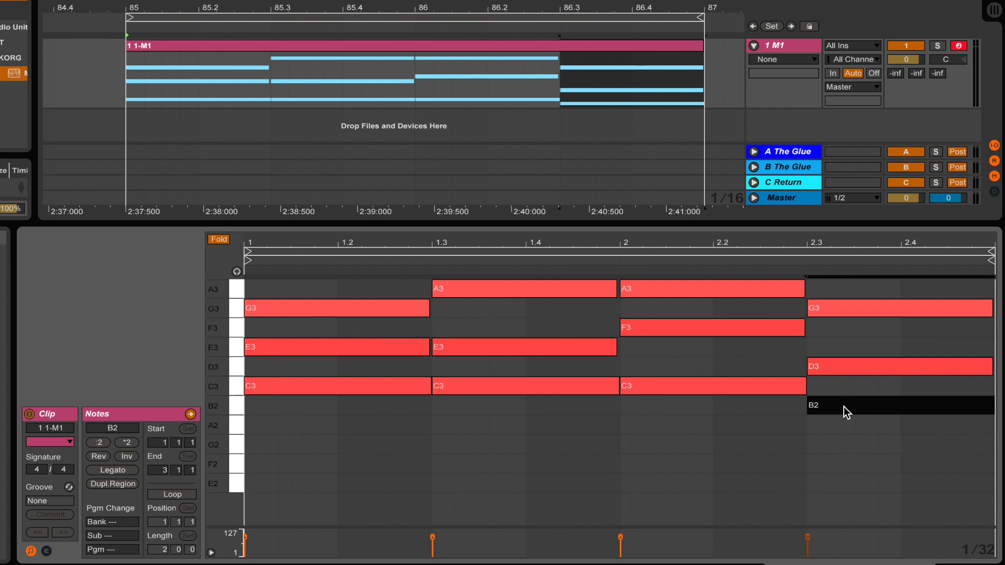
pyautogui.hotkey('shift', 'Up')
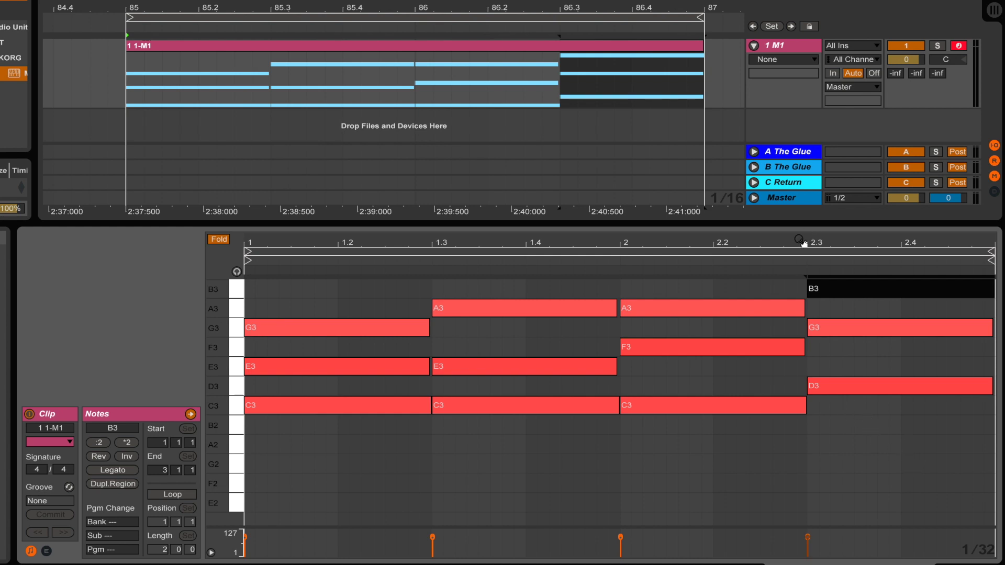
# Extend the clip and its loop to end at bar 89 and select all twelve chord notes.
pyautogui.press('-')
pyautogui.press('-')
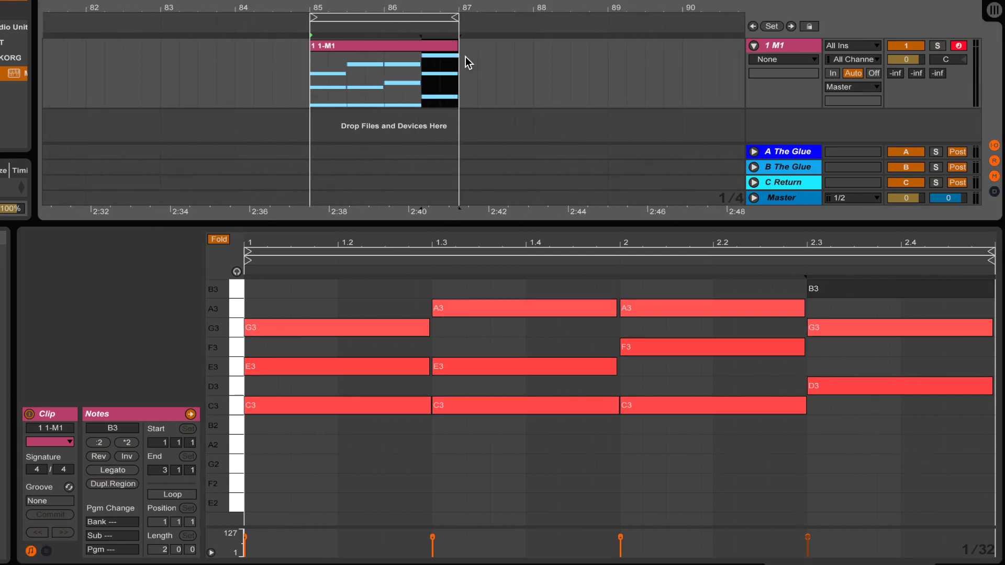
pyautogui.moveTo(456, 46); pyautogui.dragTo(607, 47)
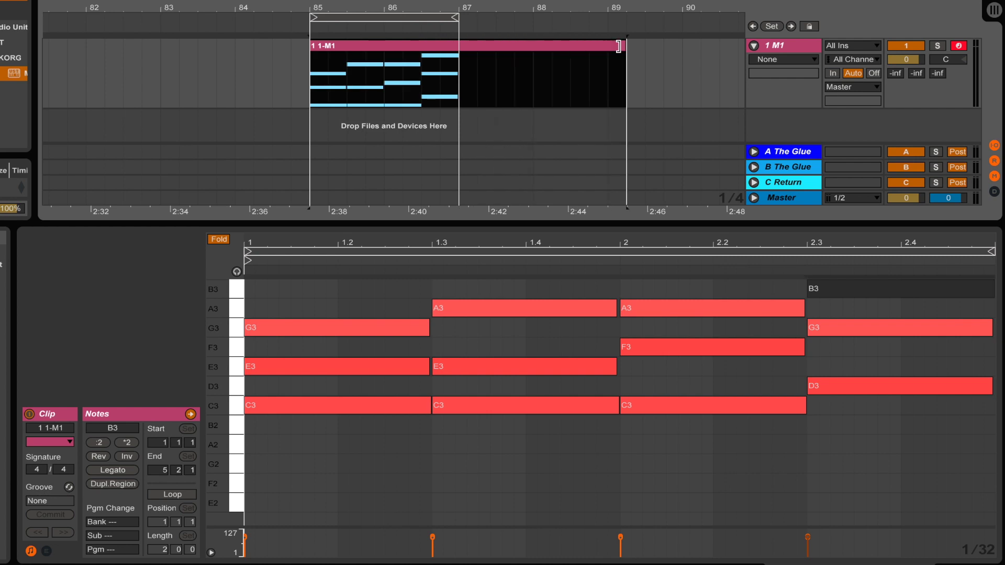
pyautogui.moveTo(456, 17); pyautogui.dragTo(496, 17)
pyautogui.moveTo(563, 20); pyautogui.dragTo(602, 26)
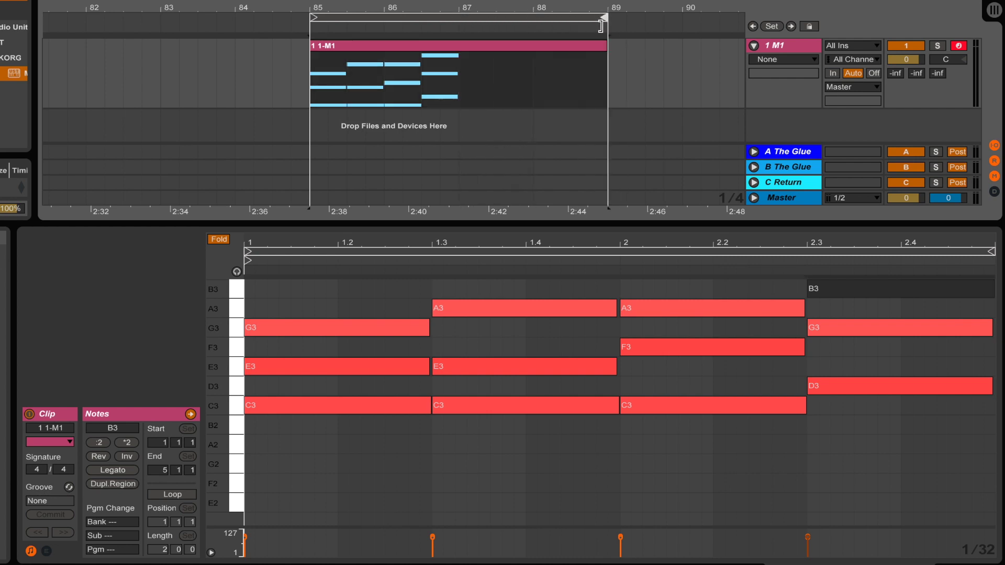
pyautogui.click(539, 45)
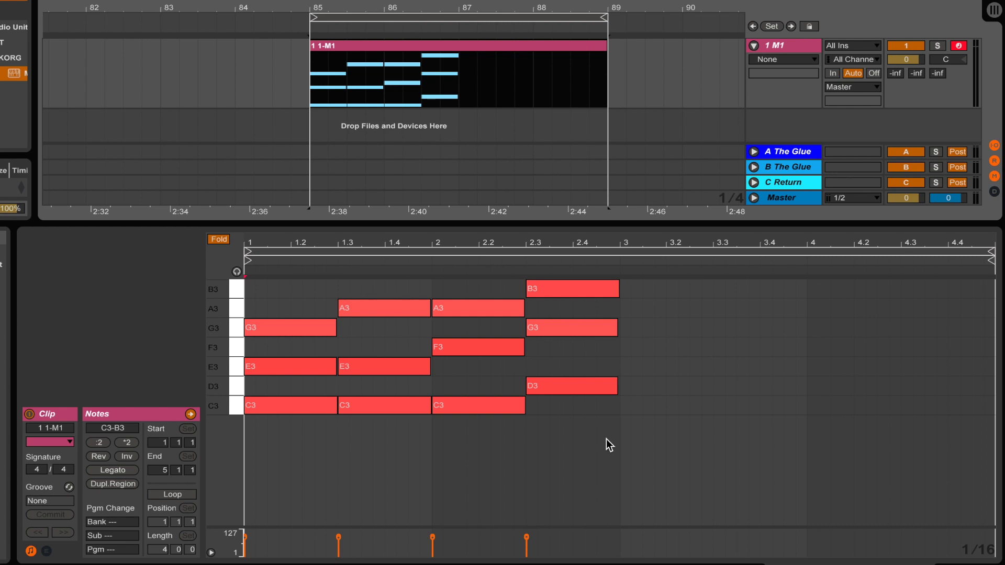
pyautogui.moveTo(575, 442); pyautogui.dragTo(242, 282)
# Duplicate the chords into bars 3–4, then drop beat 2.3's B3 and G3 to B2 and G2.
pyautogui.hotkey('ctrl', 'd')
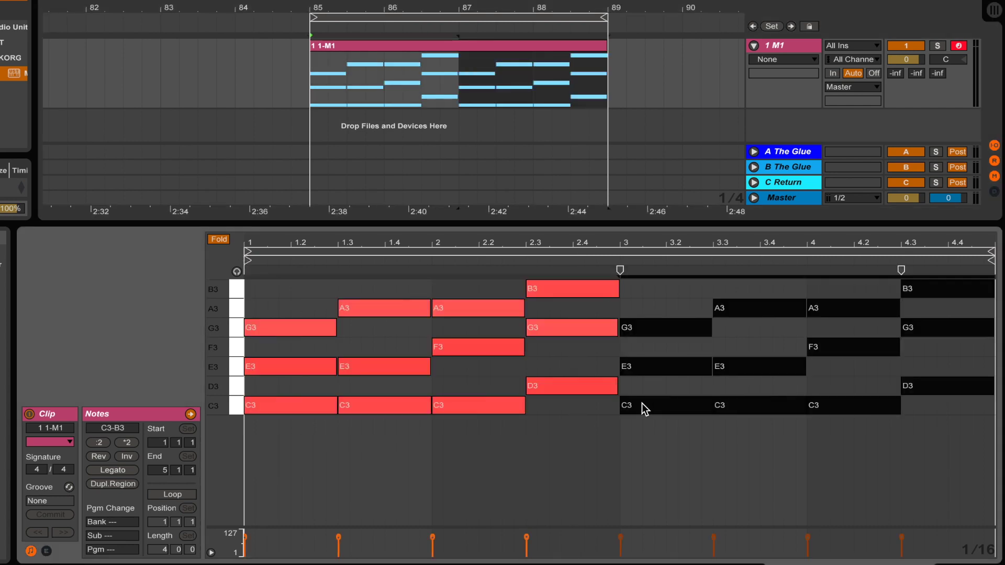
pyautogui.click(565, 293)
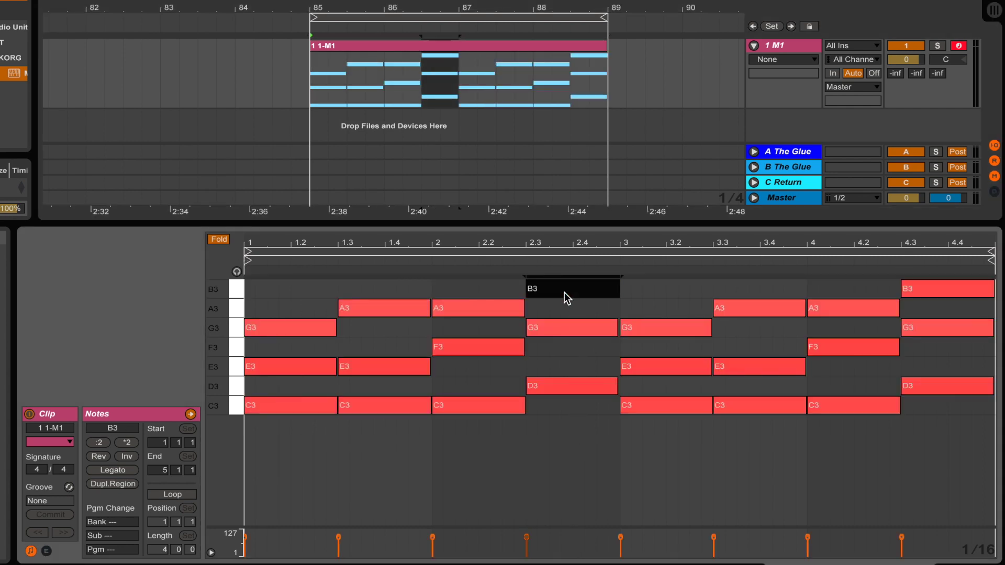
pyautogui.hotkey('shift', 'Down')
pyautogui.click(570, 330)
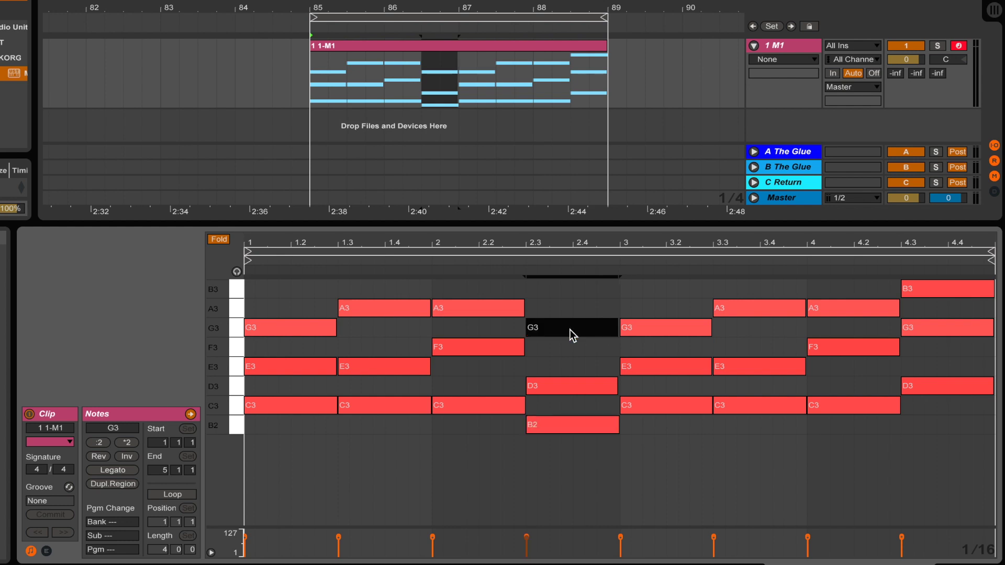
pyautogui.hotkey('shift', 'Down')
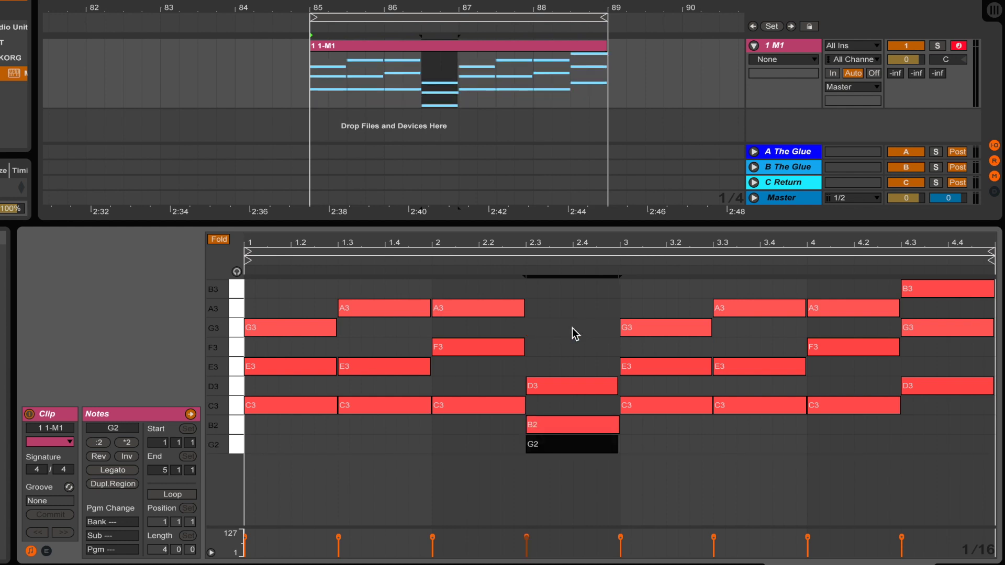
pyautogui.press('space')
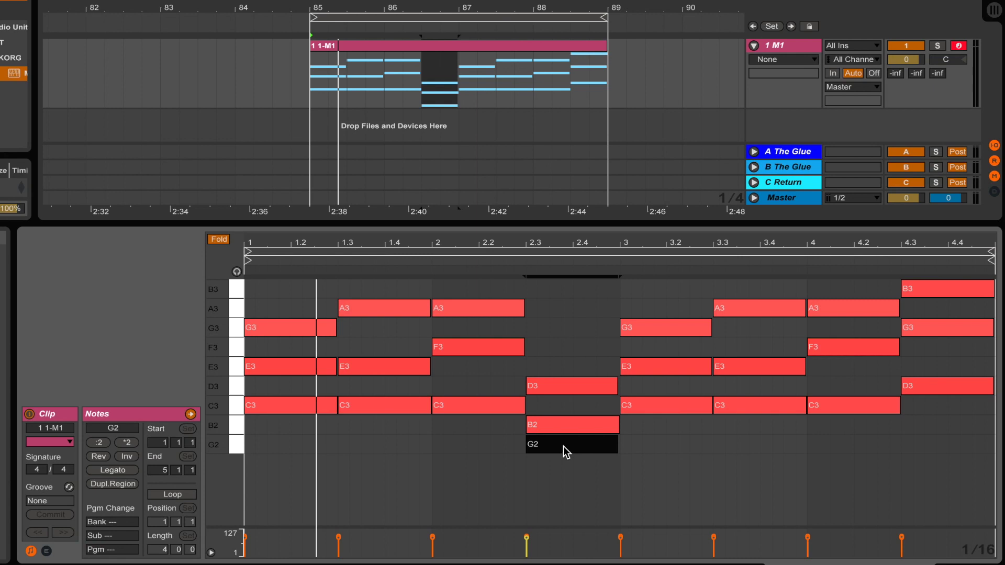
# Move the D3 note of the chord at beat 2.3 up to E3.
pyautogui.click(542, 423)
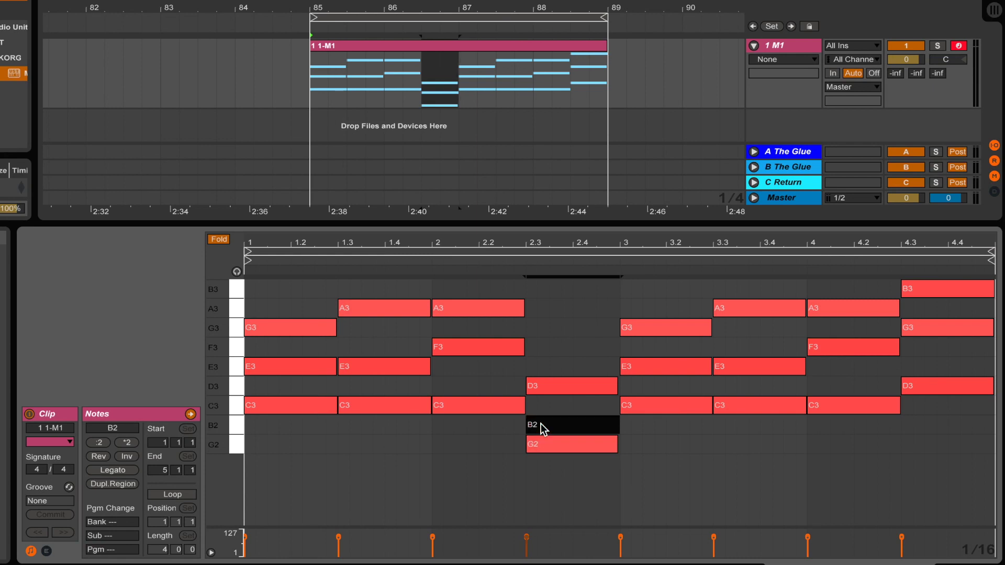
pyautogui.click(562, 387)
pyautogui.click(563, 494)
pyautogui.moveTo(563, 494); pyautogui.dragTo(573, 352)
pyautogui.click(581, 440)
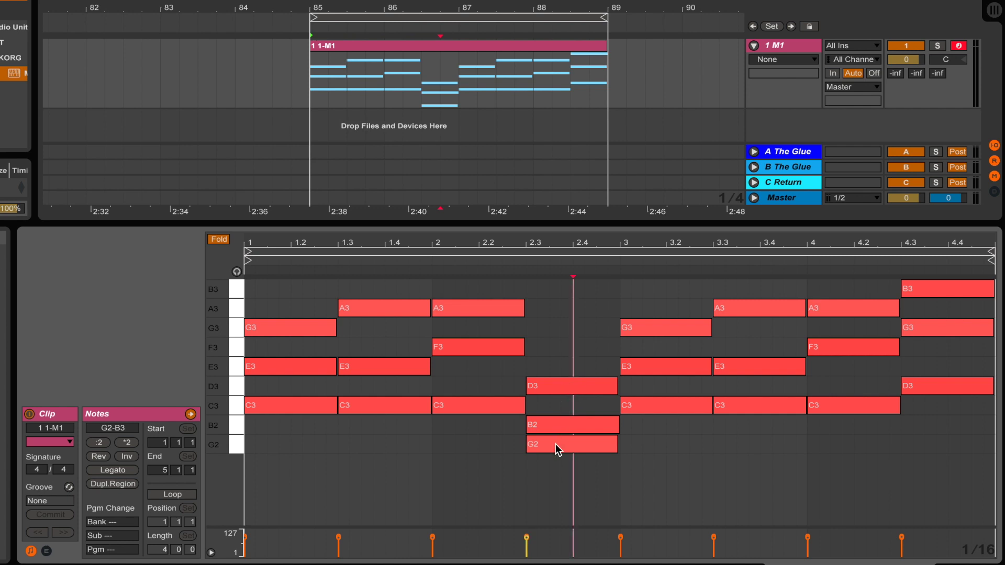
pyautogui.click(558, 387)
pyautogui.press('Up')
pyautogui.press('Up')
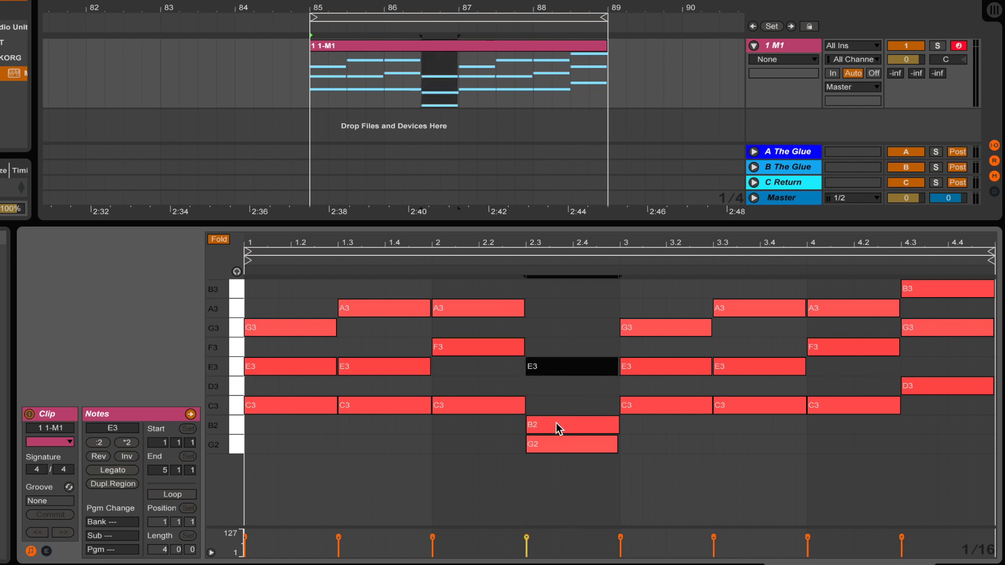
# Raise beat 2.3's G2 an octave to G3 and play back the re-voiced progression.
pyautogui.click(557, 424)
pyautogui.click(563, 443)
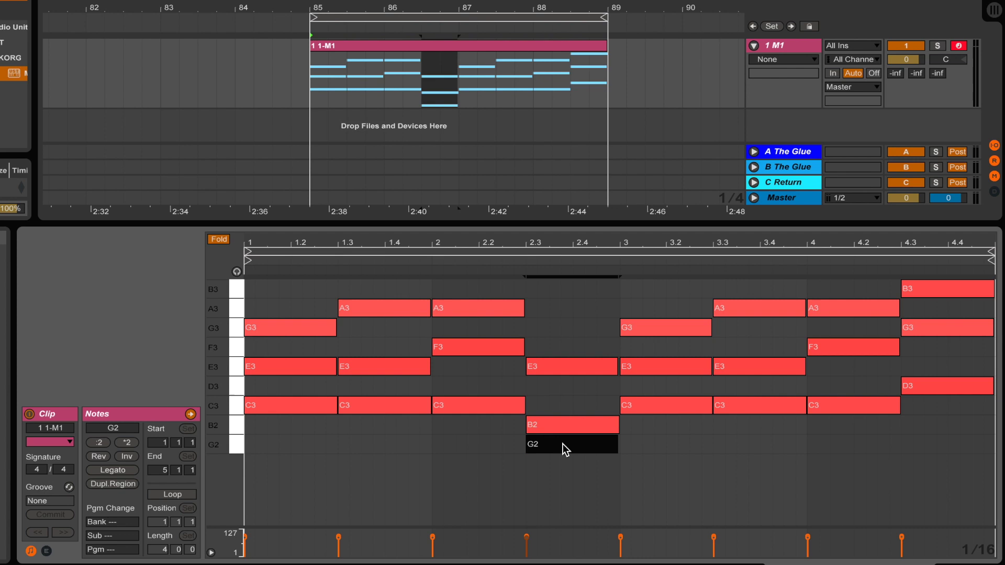
pyautogui.click(559, 425)
pyautogui.press('Up')
pyautogui.press('Up')
pyautogui.press('Up')
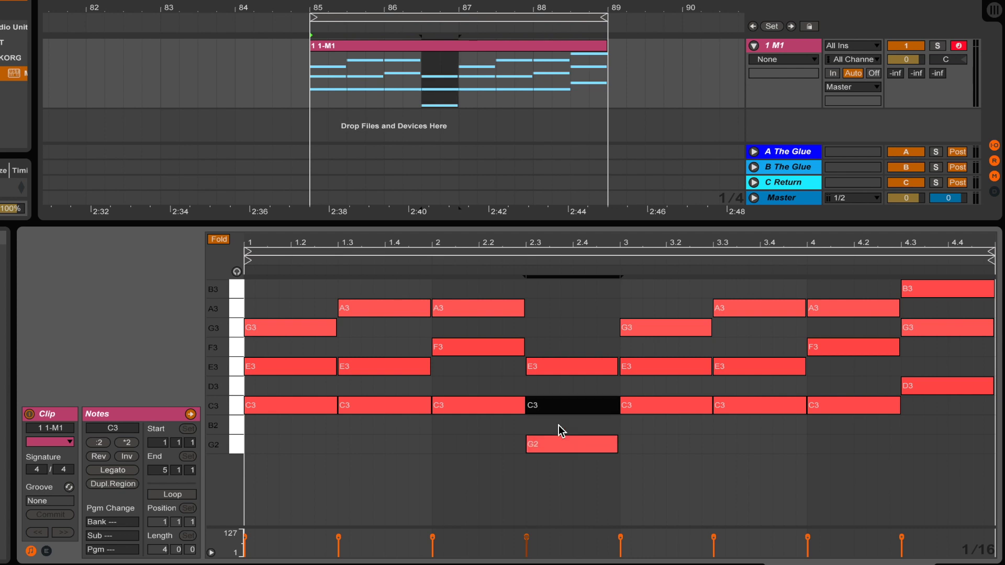
pyautogui.press('Down')
pyautogui.press('Down')
pyautogui.press('Down')
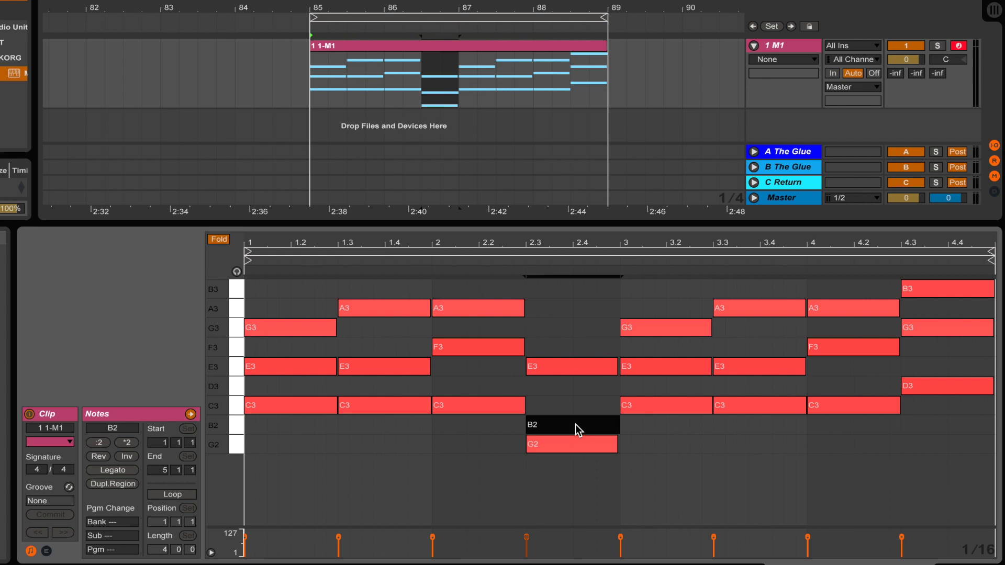
pyautogui.click(567, 448)
pyautogui.hotkey('shift', 'Up')
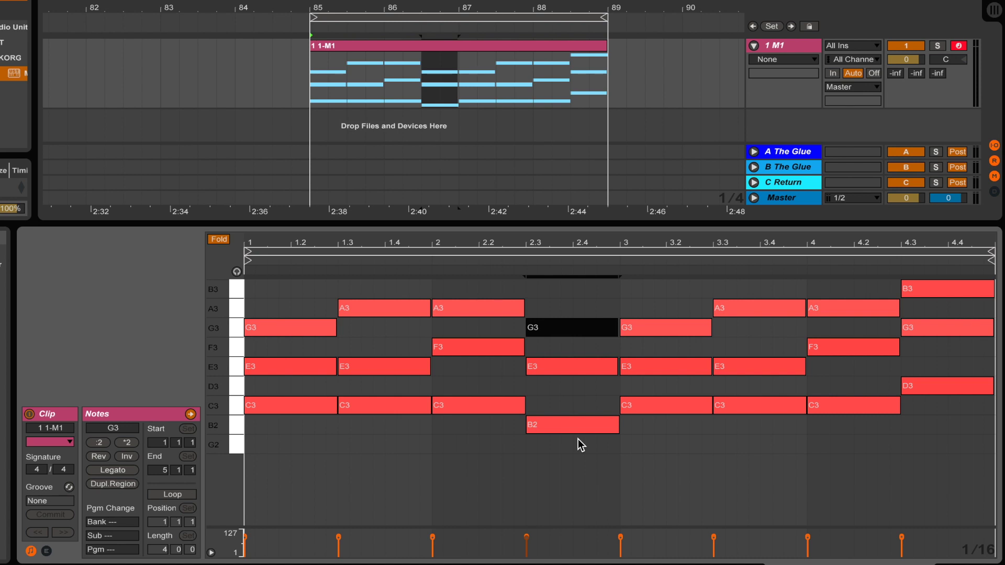
pyautogui.press('space')
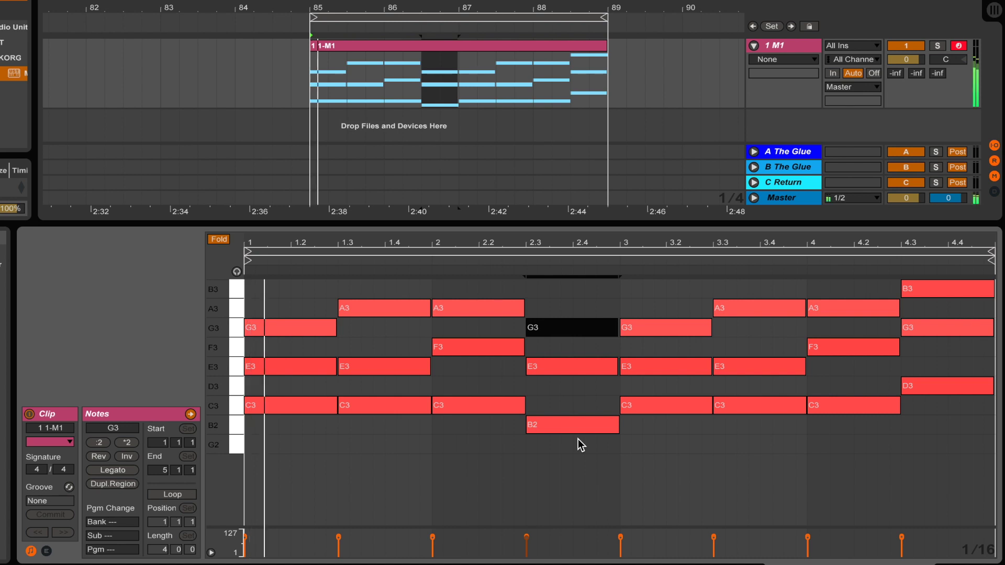